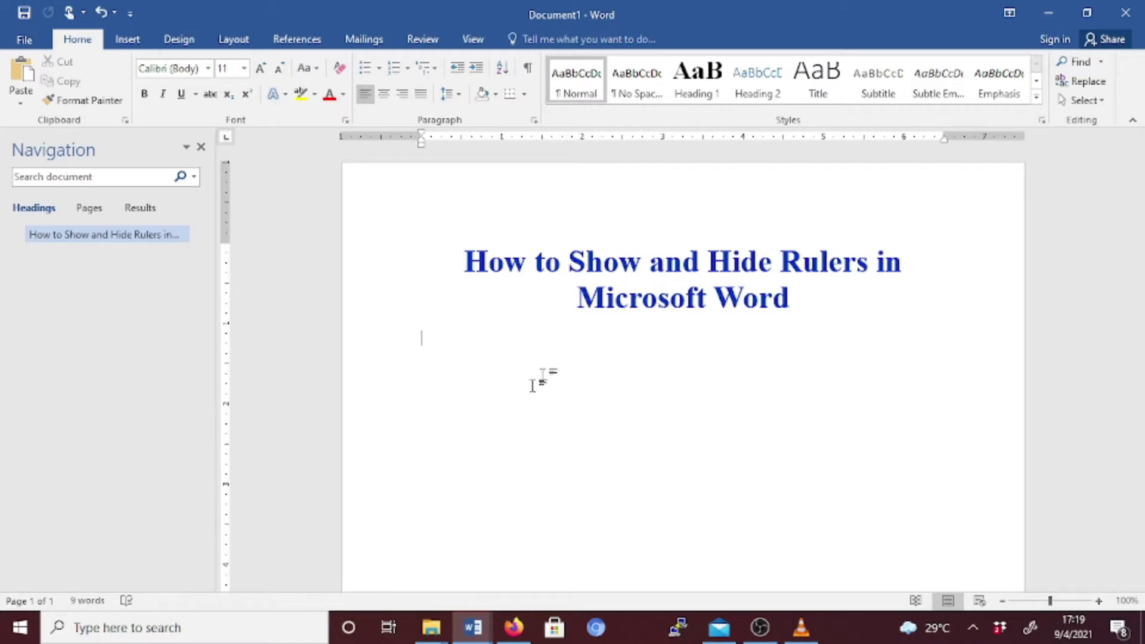
# - Switch from the title document to the open document containing the Lorem ipsum paragraphs
pyautogui.moveTo(465, 260); pyautogui.dragTo(762, 340)
pyautogui.click(634, 396)
pyautogui.click(473, 626)
pyautogui.click(546, 598)
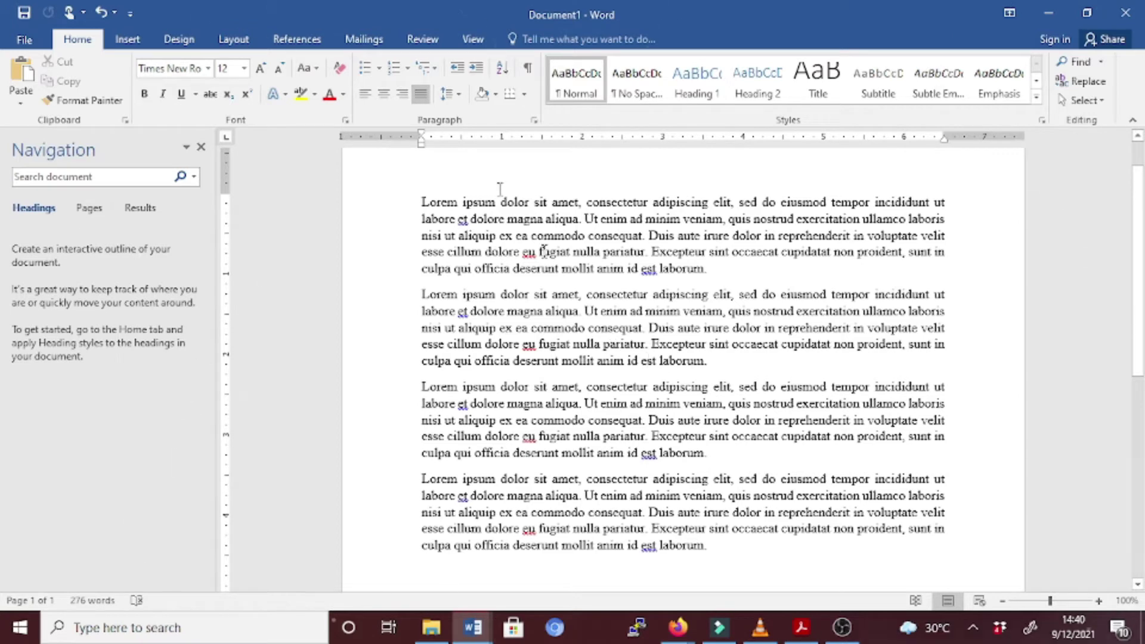
# - Change the document from Print Layout to Outline view, and bring up the view commands again
pyautogui.click(474, 40)
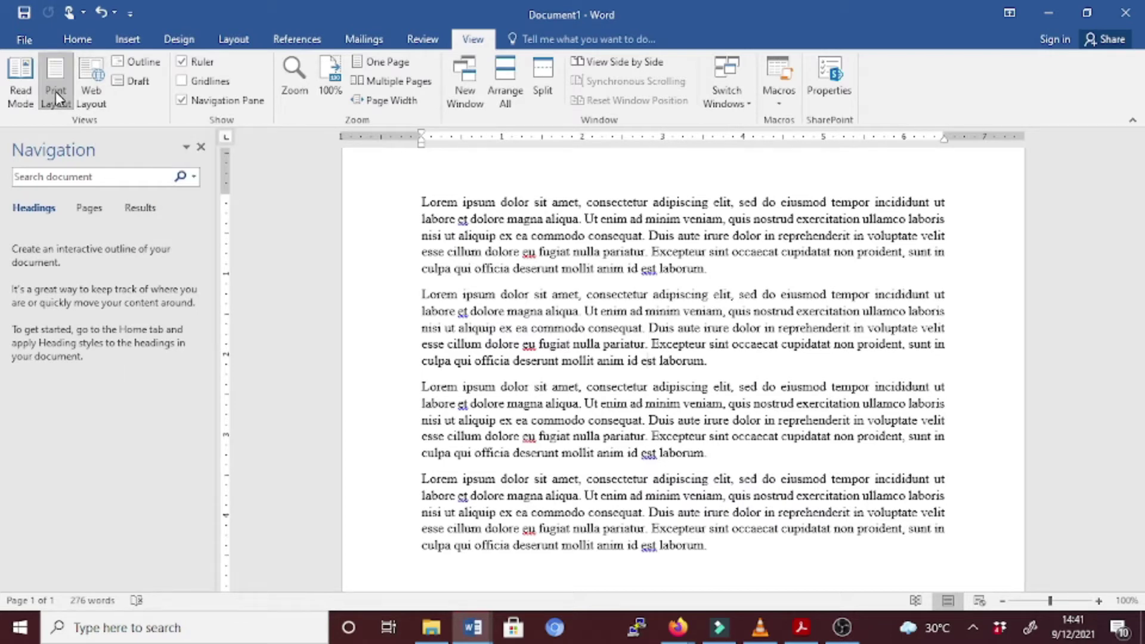
pyautogui.click(132, 62)
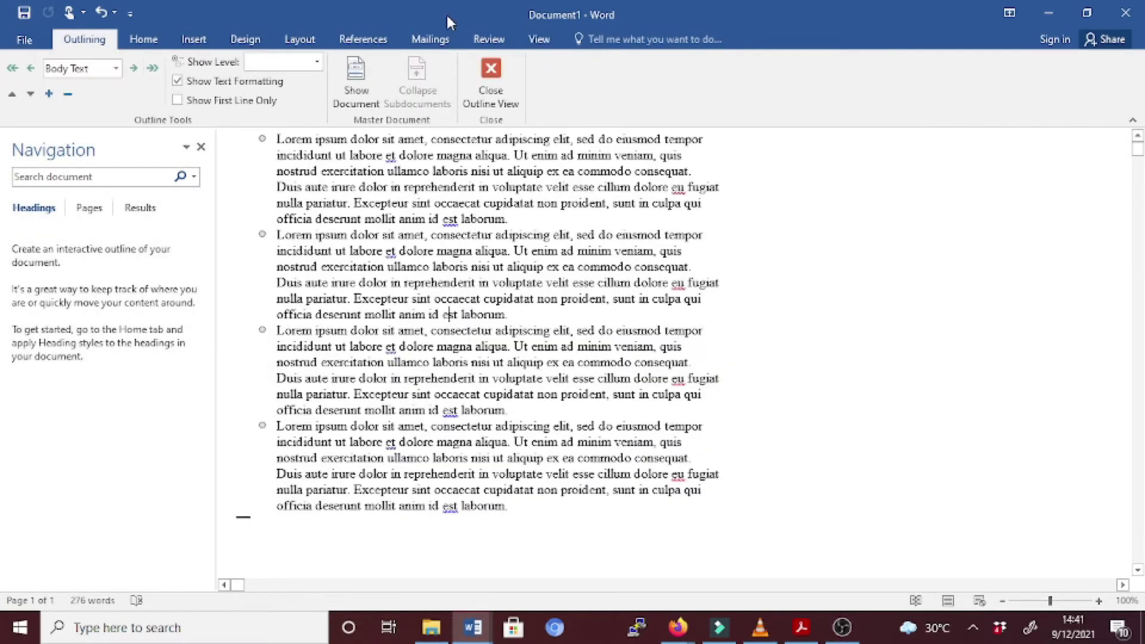
pyautogui.click(539, 39)
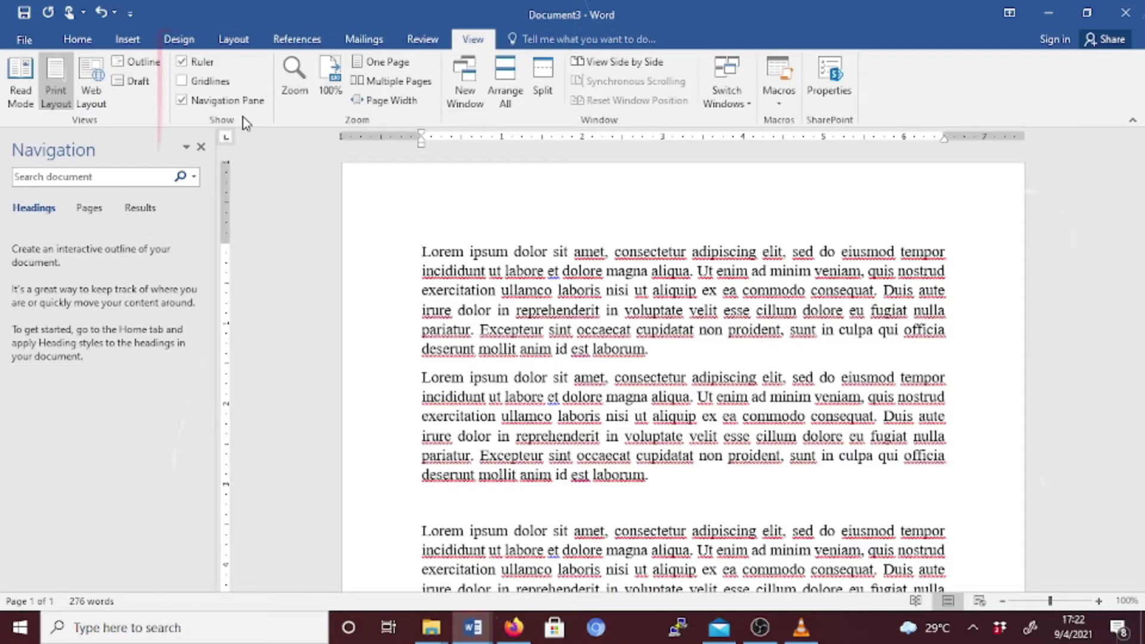
# - Hide the horizontal and vertical rulers and show them again, twice in a row
pyautogui.click(200, 62)
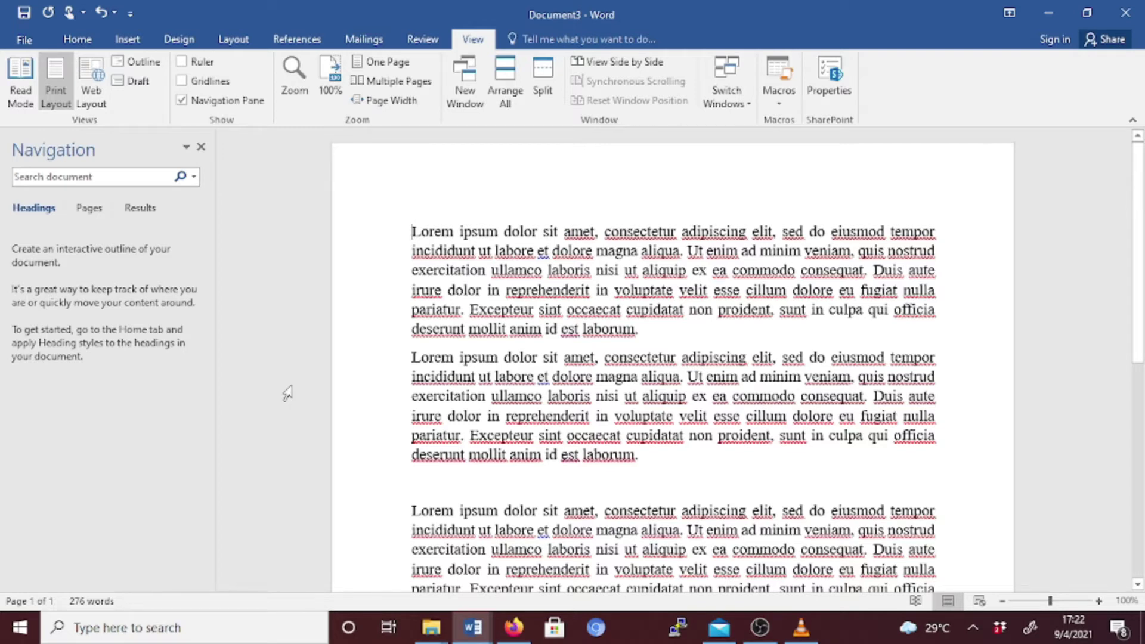
pyautogui.click(193, 63)
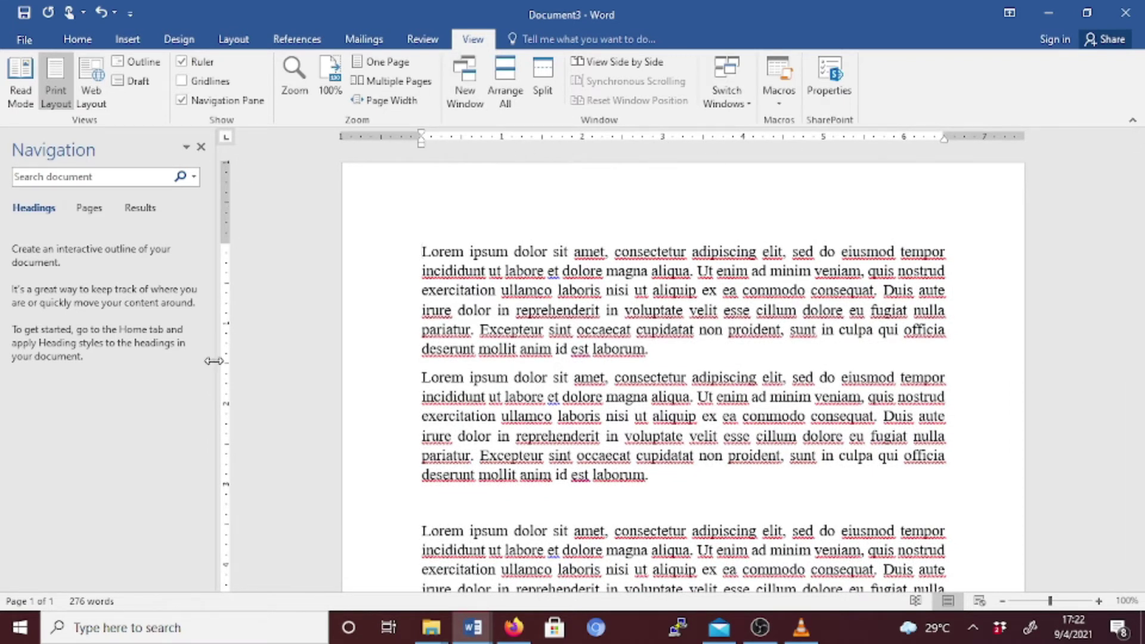
pyautogui.click(198, 62)
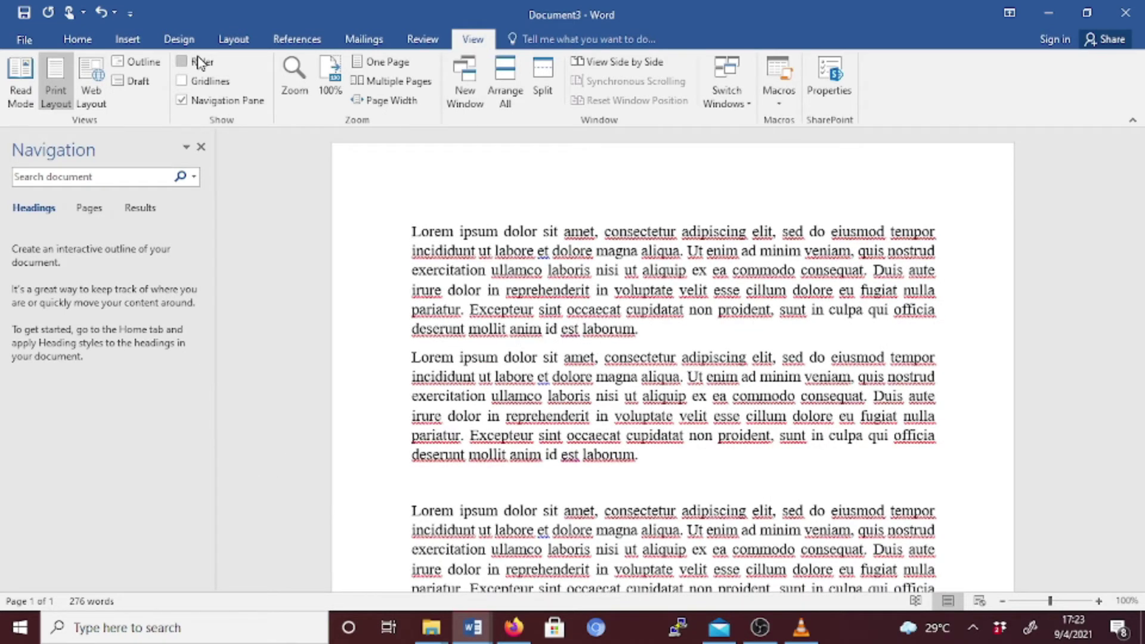
pyautogui.click(182, 62)
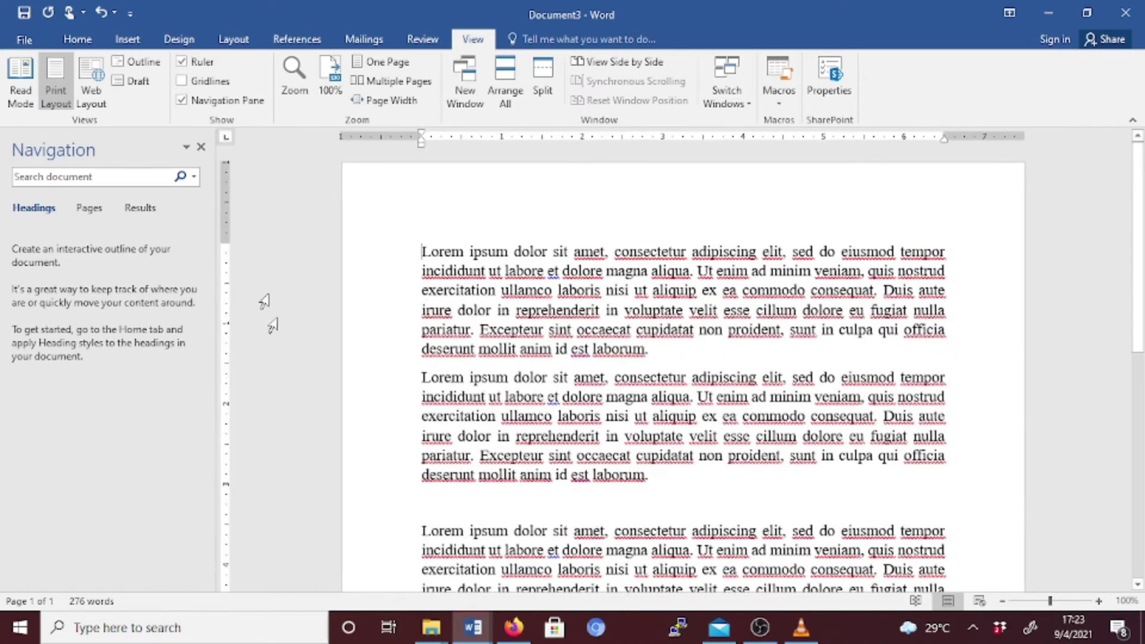
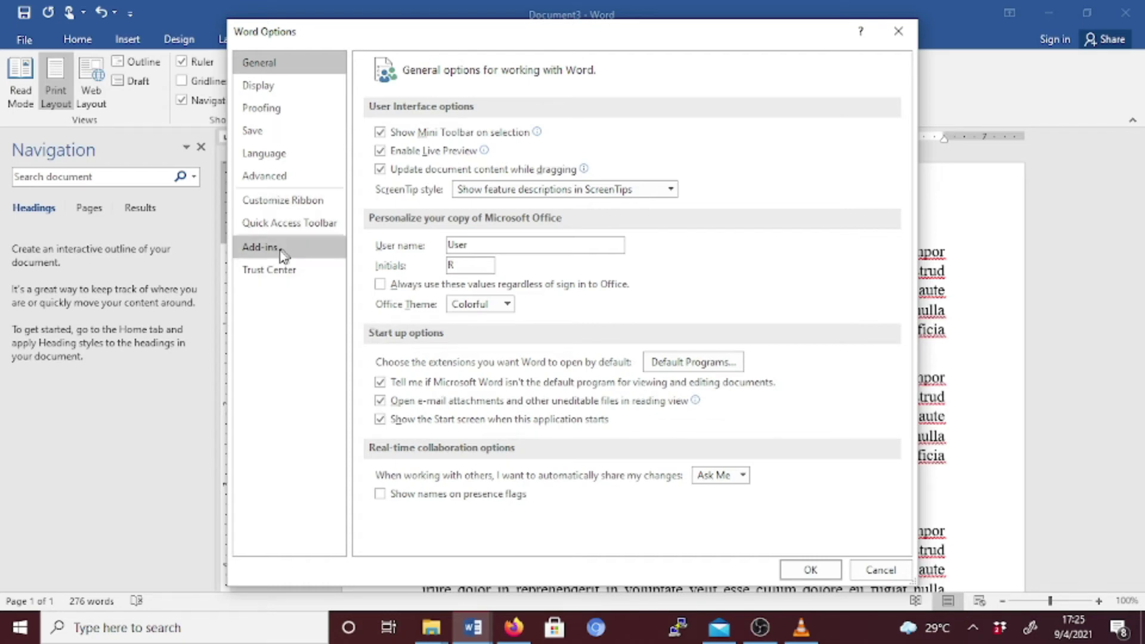
# - Turn off the vertical ruler for Print Layout view in the advanced display options, and toggle the ruler off and on to check it
pyautogui.click(274, 182)
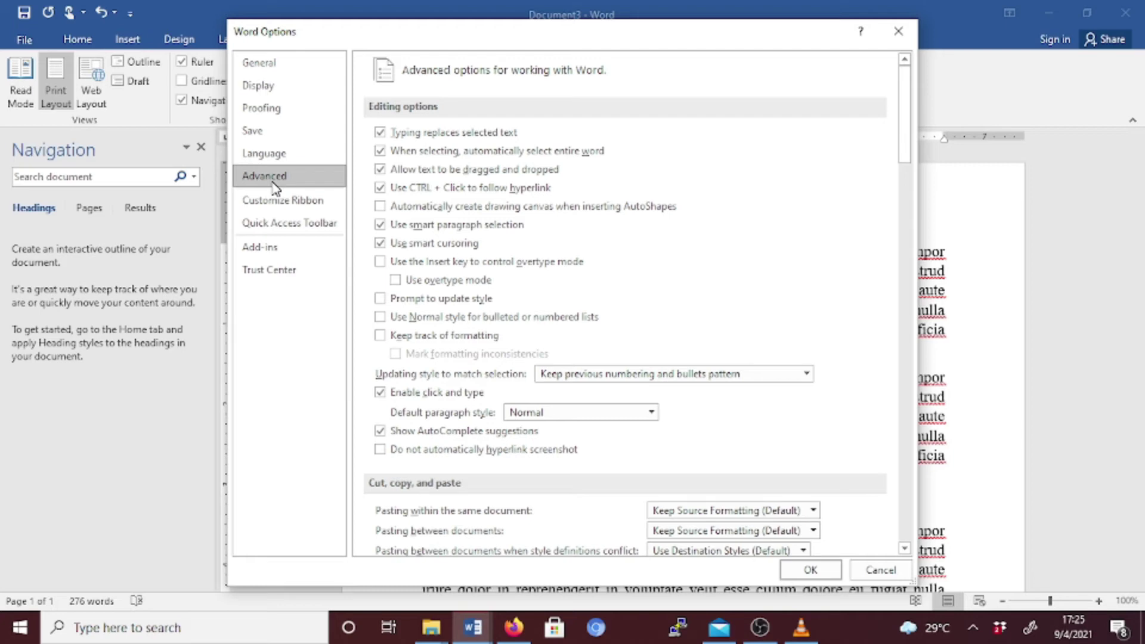
pyautogui.scroll(-10, 424, 233)
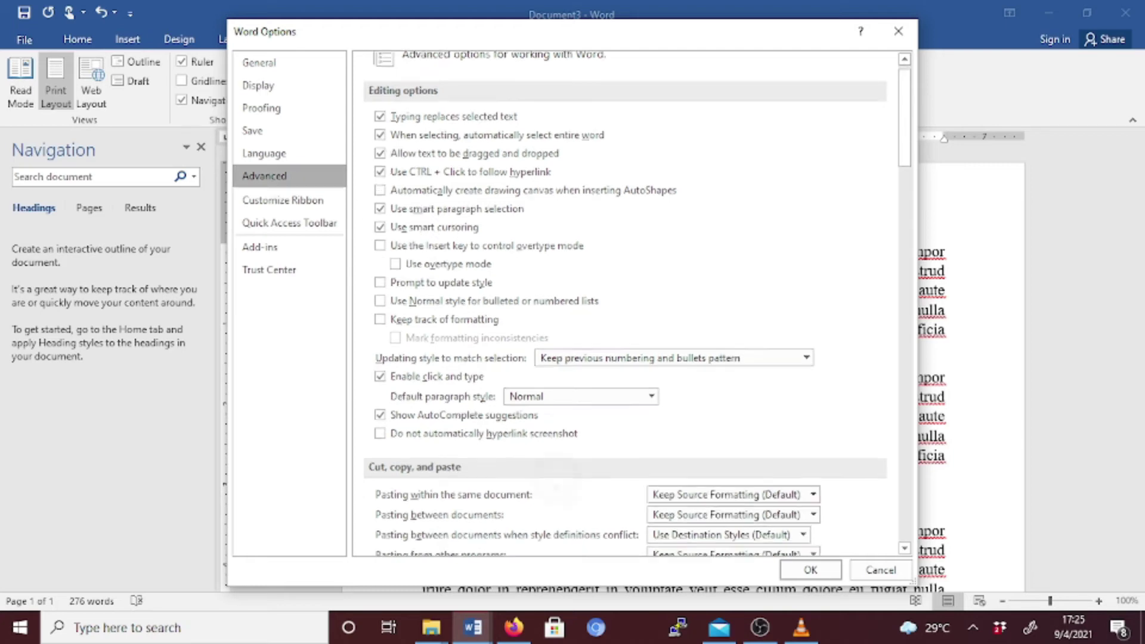
pyautogui.scroll(-10, 424, 233)
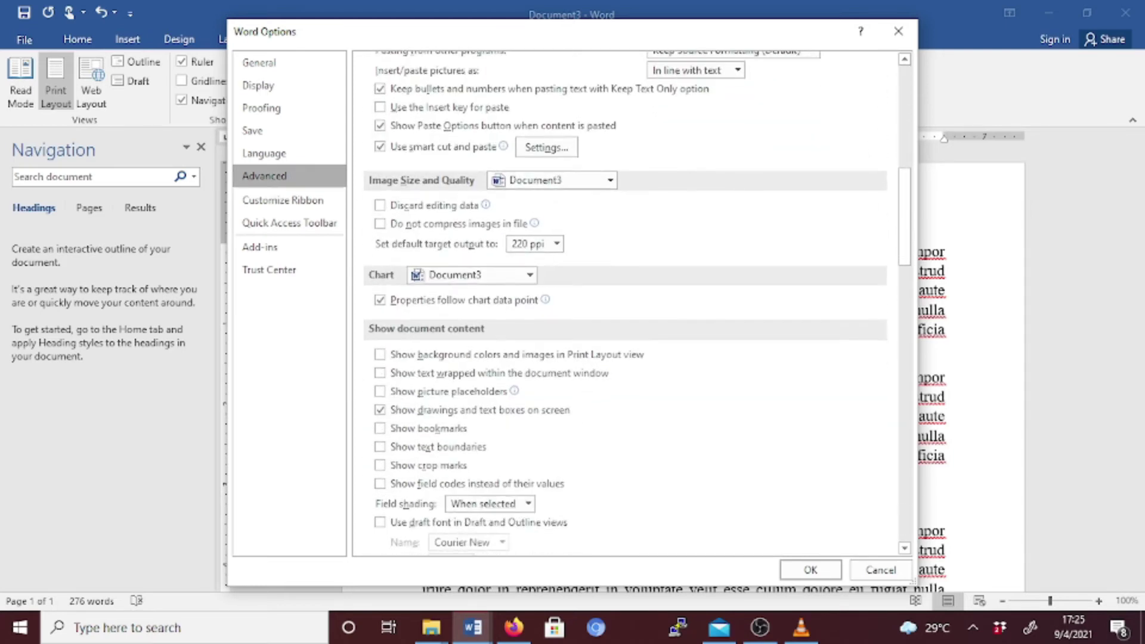
pyautogui.scroll(-3, 395, 150)
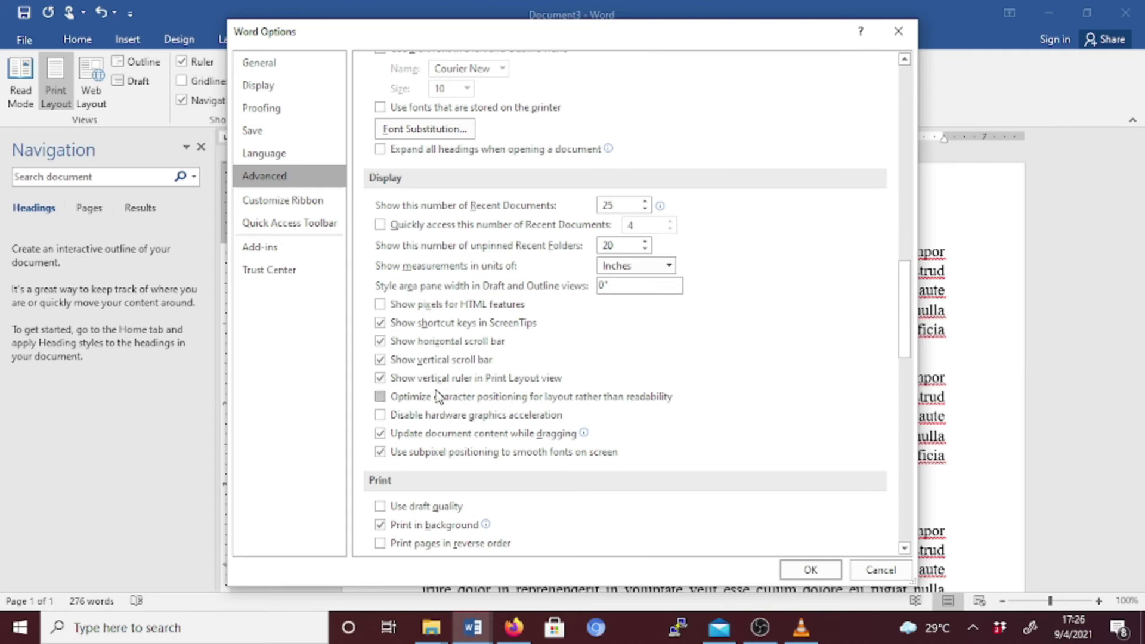
pyautogui.click(381, 379)
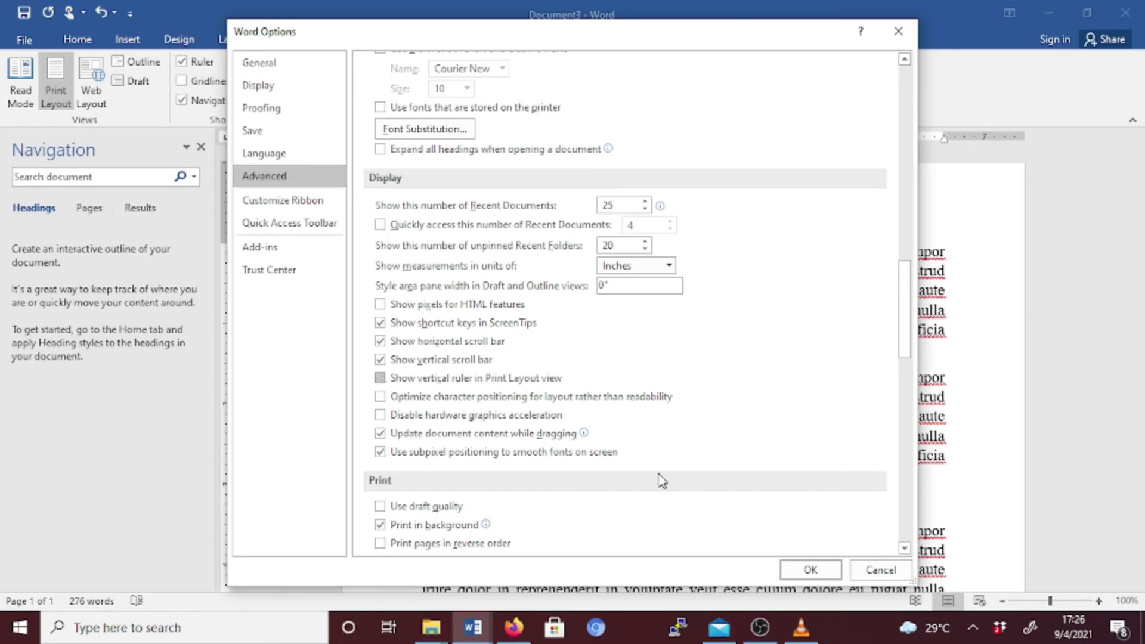
pyautogui.click(813, 571)
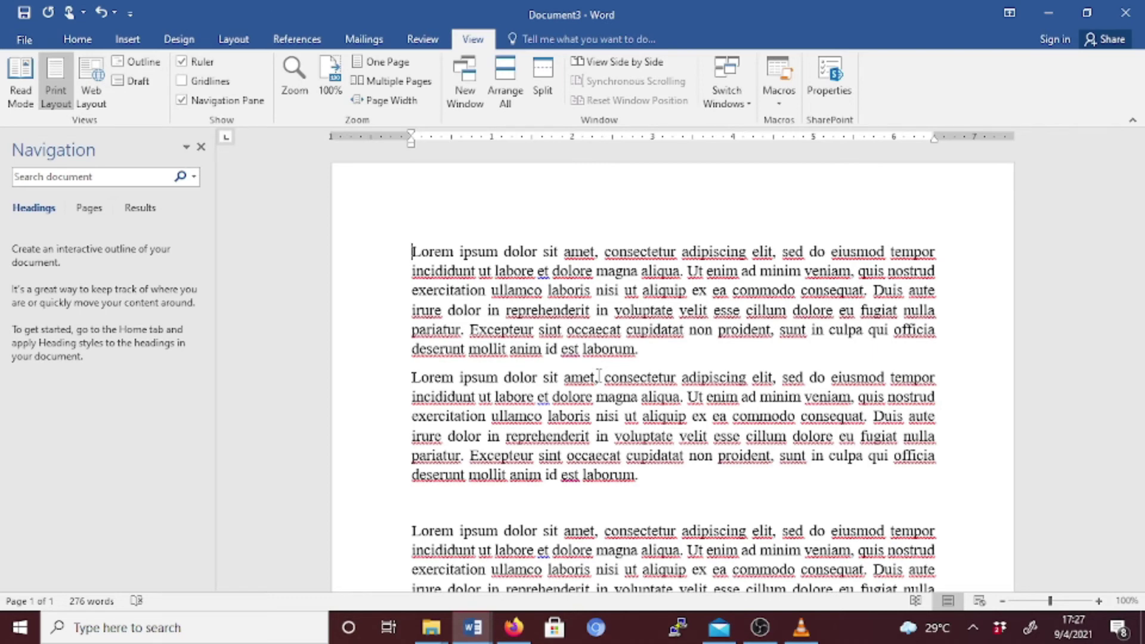
pyautogui.click(182, 62)
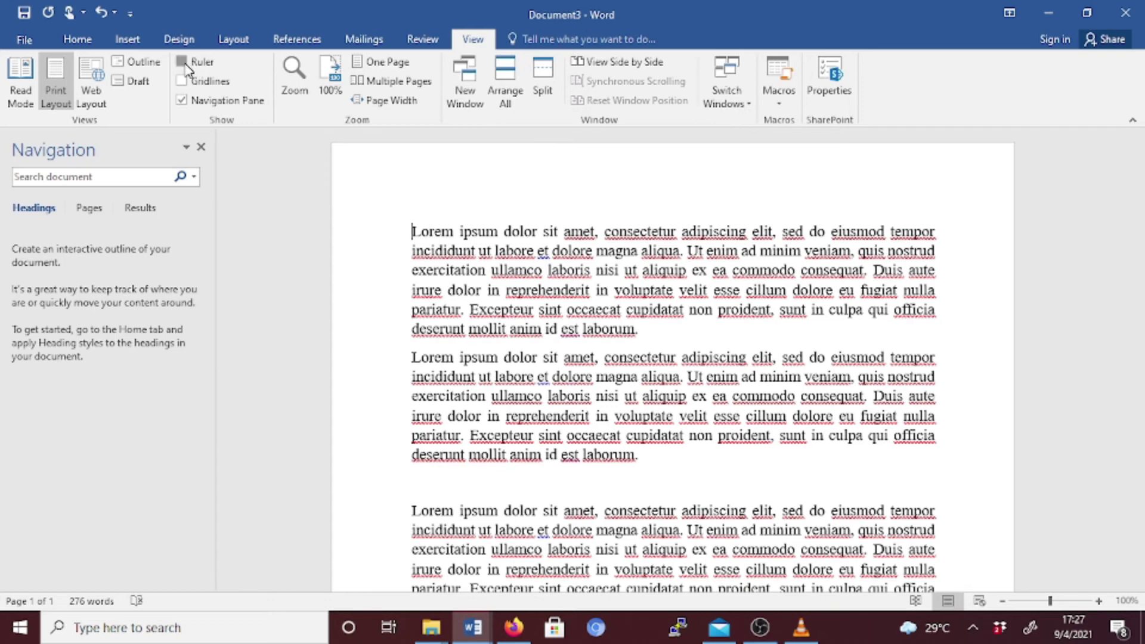
pyautogui.click(182, 62)
# - Turn the vertical ruler for Print Layout view back on in the advanced display options
pyautogui.click(23, 39)
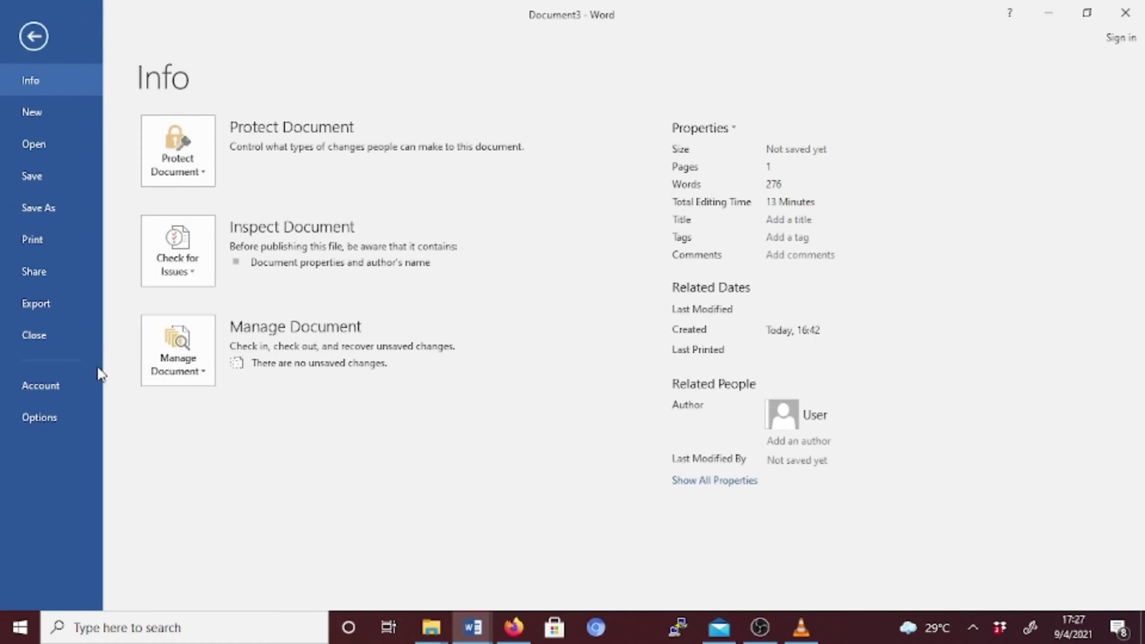
pyautogui.click(38, 416)
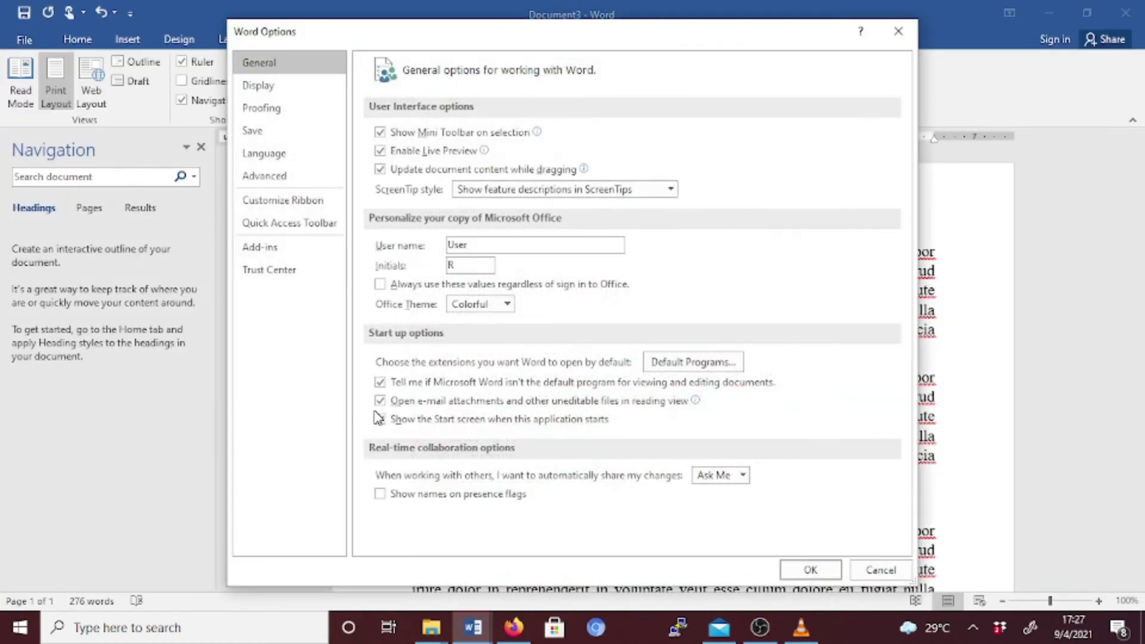
pyautogui.click(272, 179)
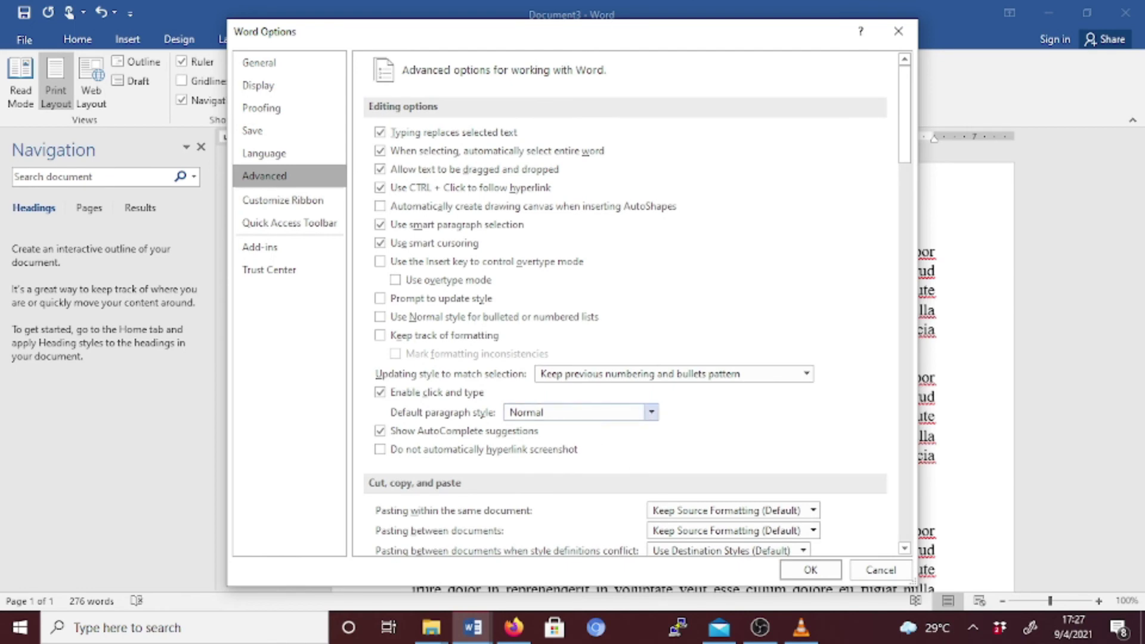
pyautogui.scroll(-5, 585, 425)
pyautogui.scroll(-5, 625, 303)
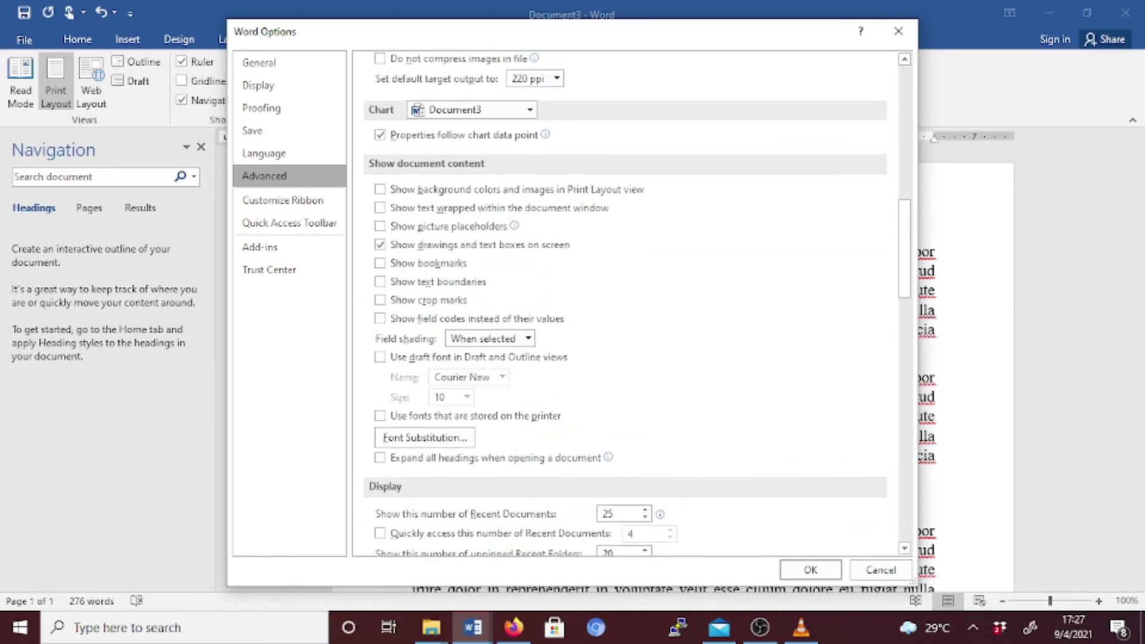
pyautogui.scroll(-4, 626, 303)
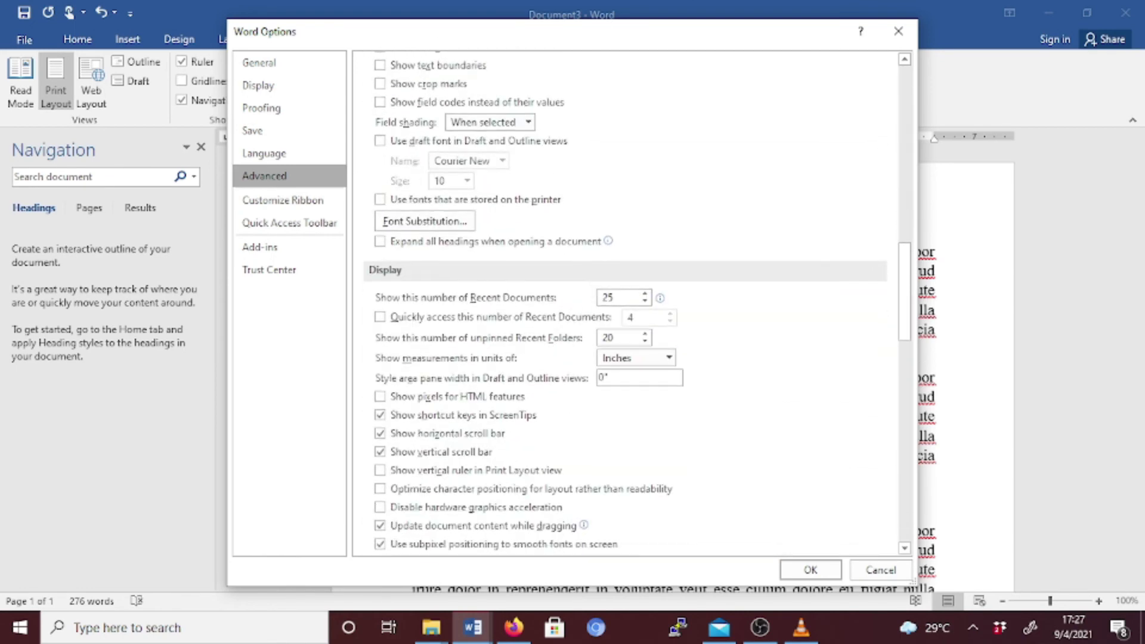
pyautogui.scroll(-3, 626, 303)
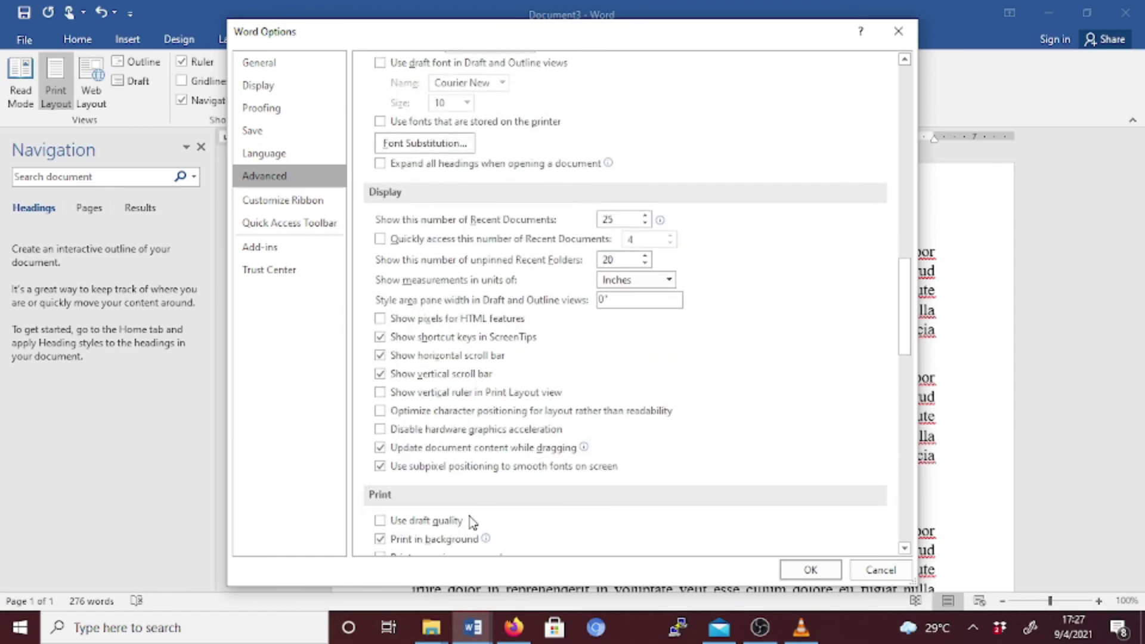
pyautogui.click(380, 394)
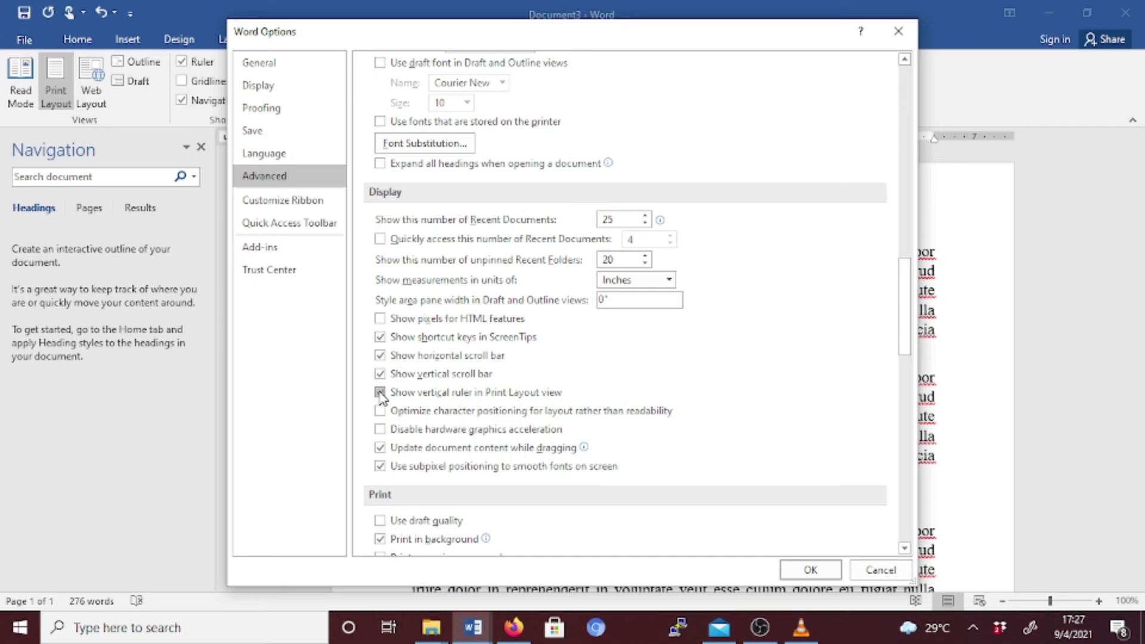
pyautogui.click(810, 570)
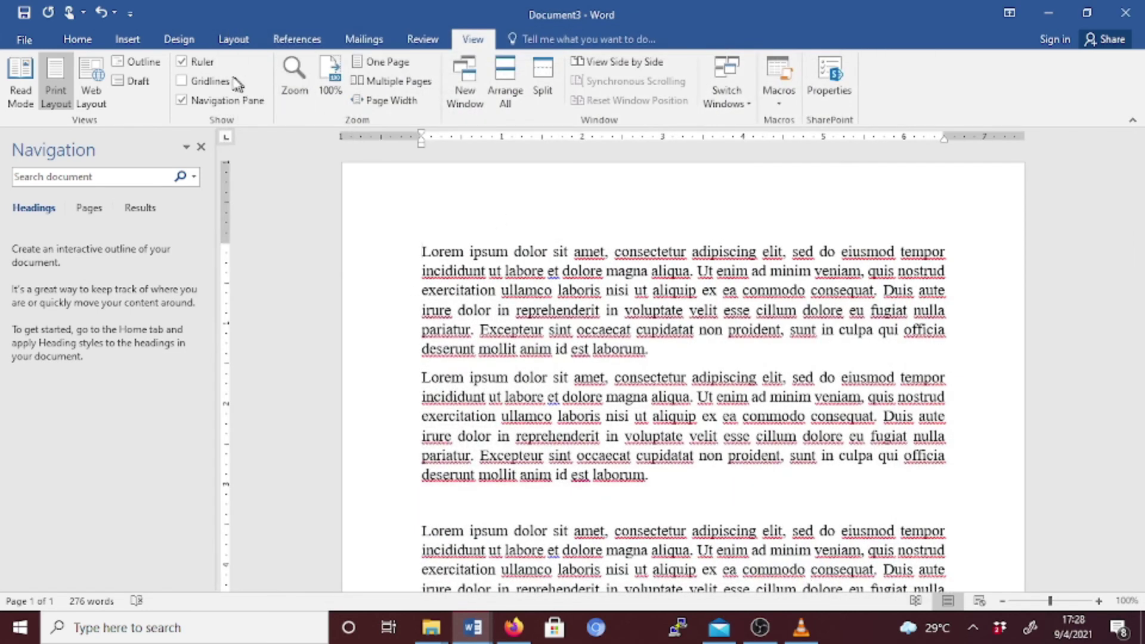
# - Hide both rulers in the Lorem ipsum document and show them again
pyautogui.click(195, 61)
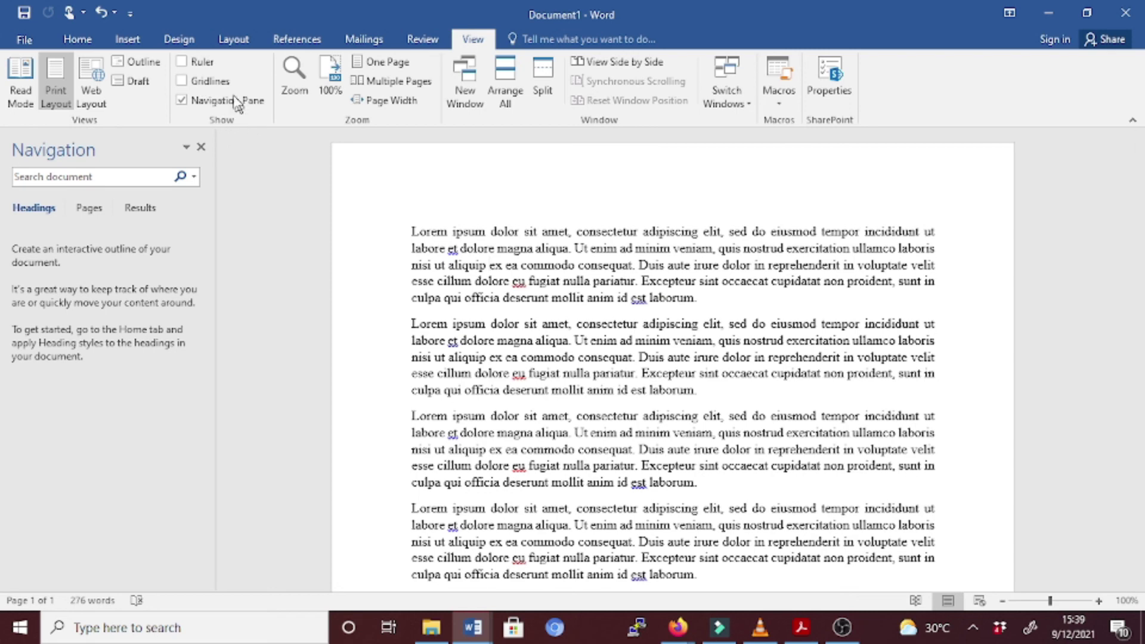
pyautogui.click(201, 62)
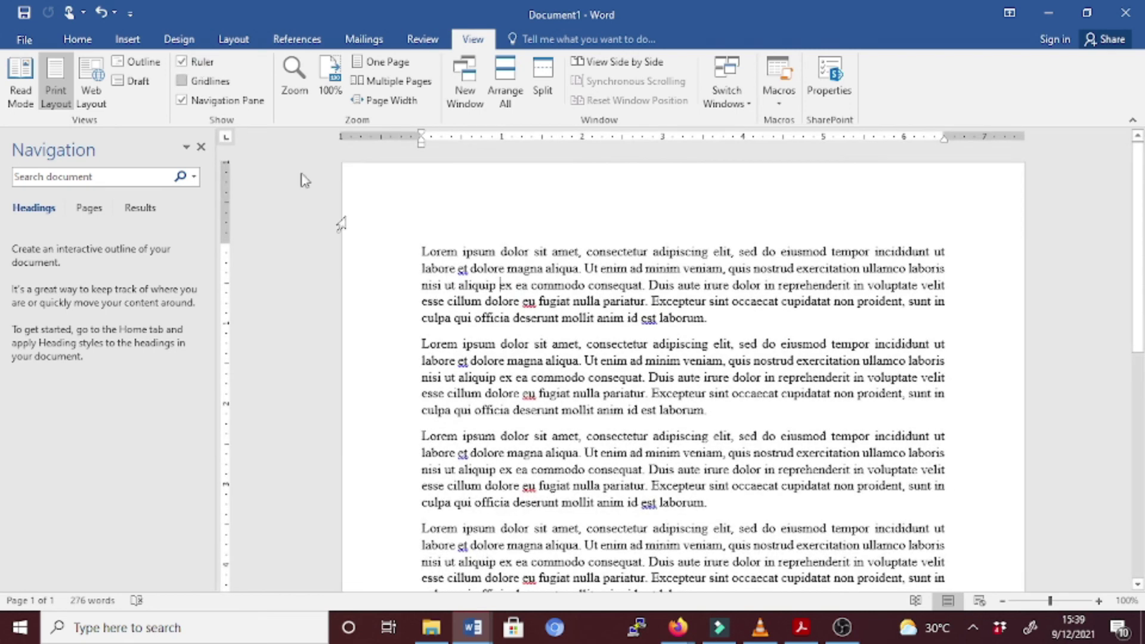